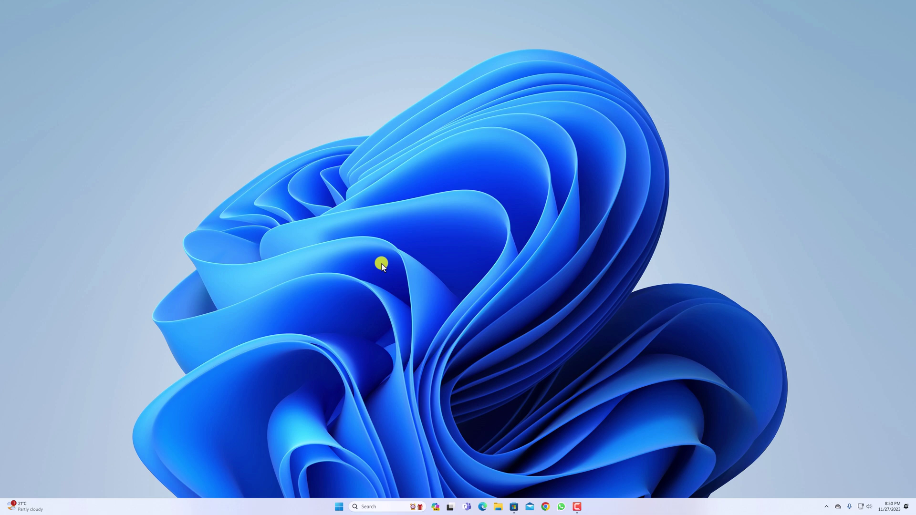
Step: Clear the app store off the desktop and launch Snipping Tool by searching 'sni'
click(516, 510)
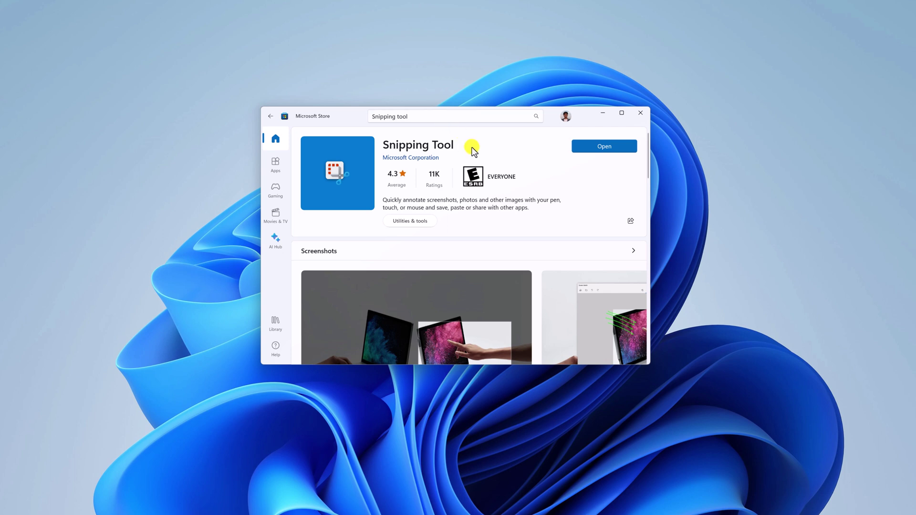
click(603, 113)
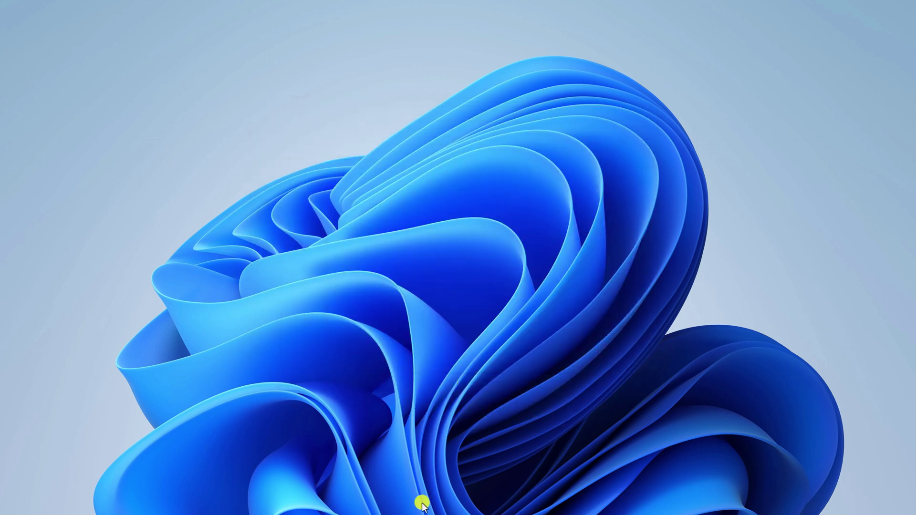
click(364, 503)
text(sni)
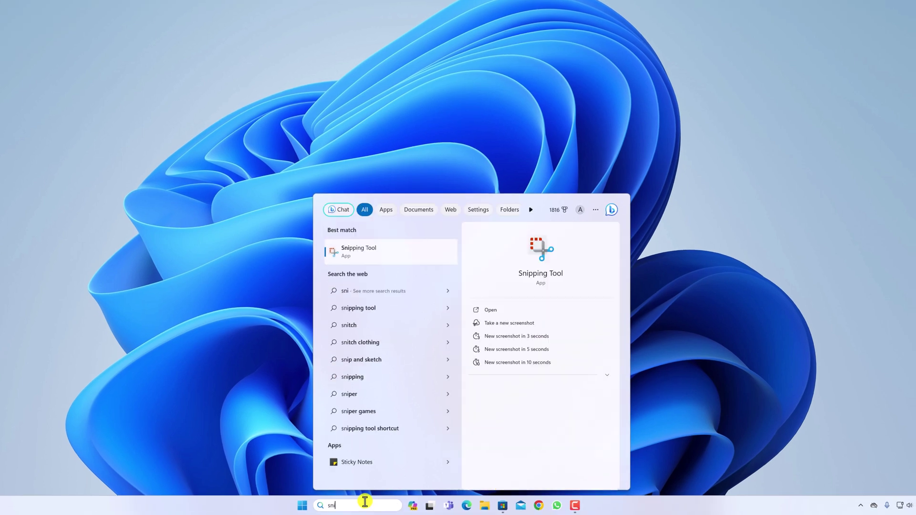
key(Return)
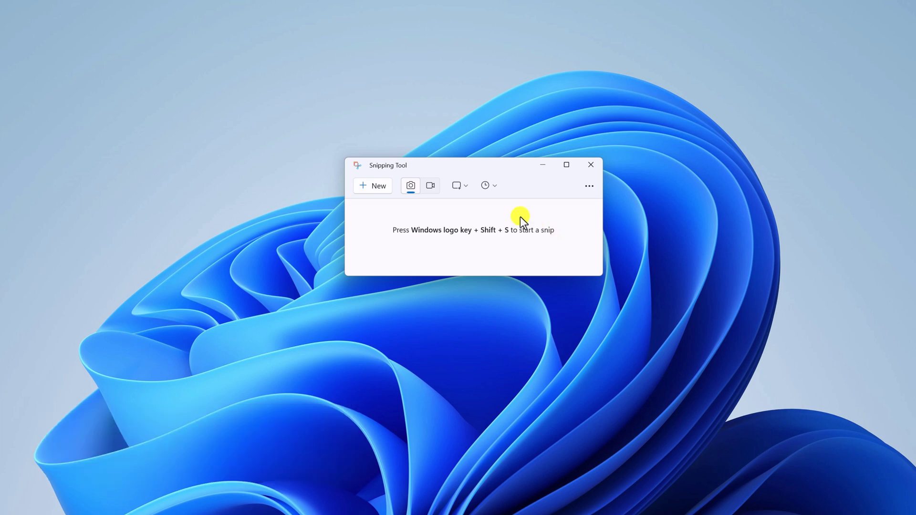
Step: Start a new snip using the Rectangle capture shape
click(369, 189)
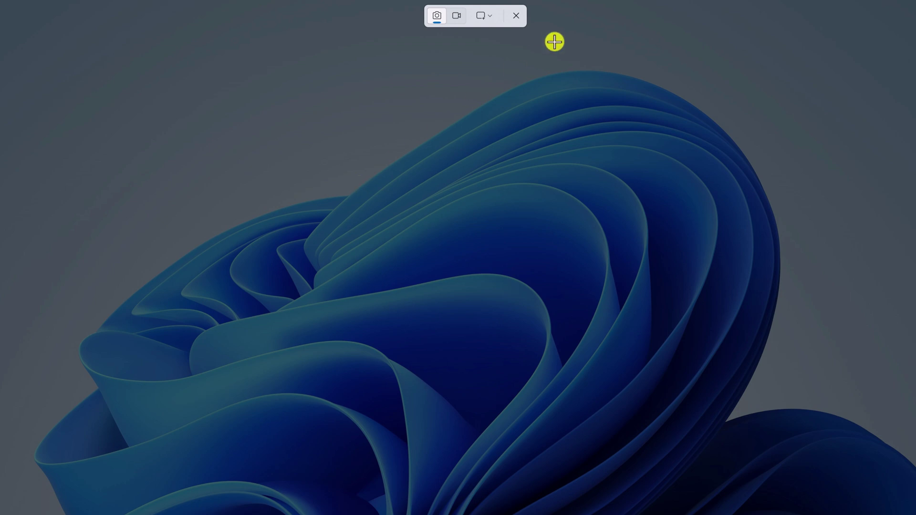
click(484, 17)
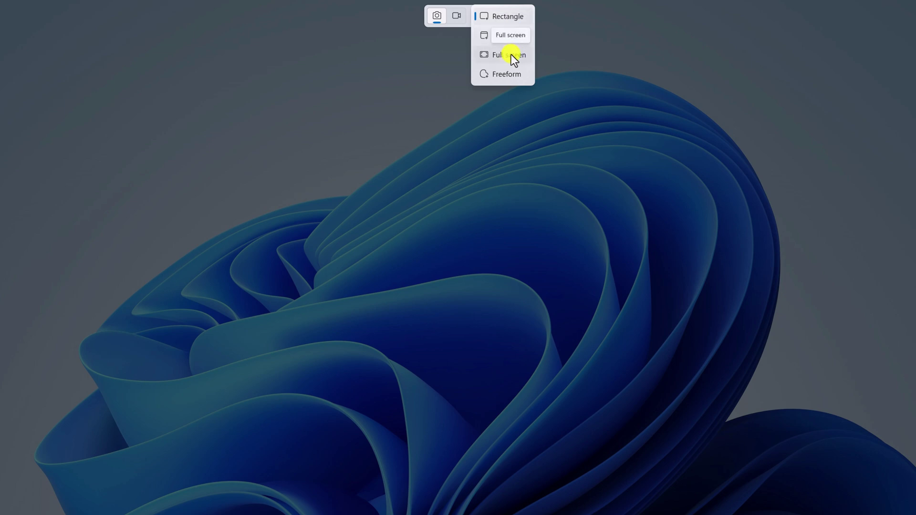
click(500, 16)
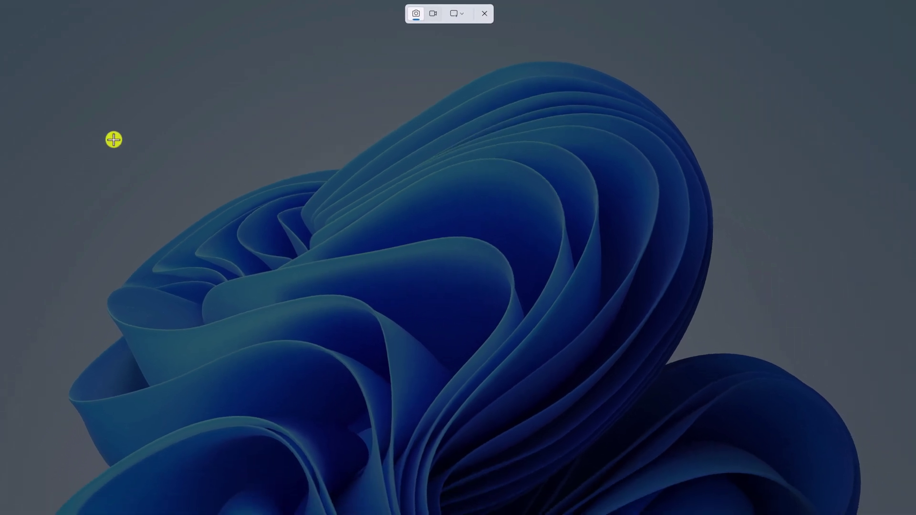
Step: Capture a rectangle covering most of the blue flower wallpaper
drag(92, 103, 687, 480)
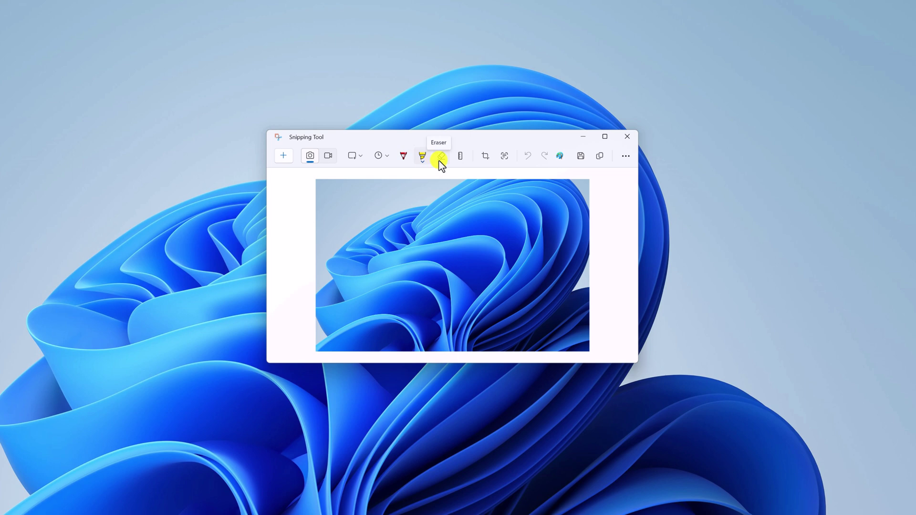
Step: Crop the wallpaper snip with Image crop and apply the trimmed result
click(487, 161)
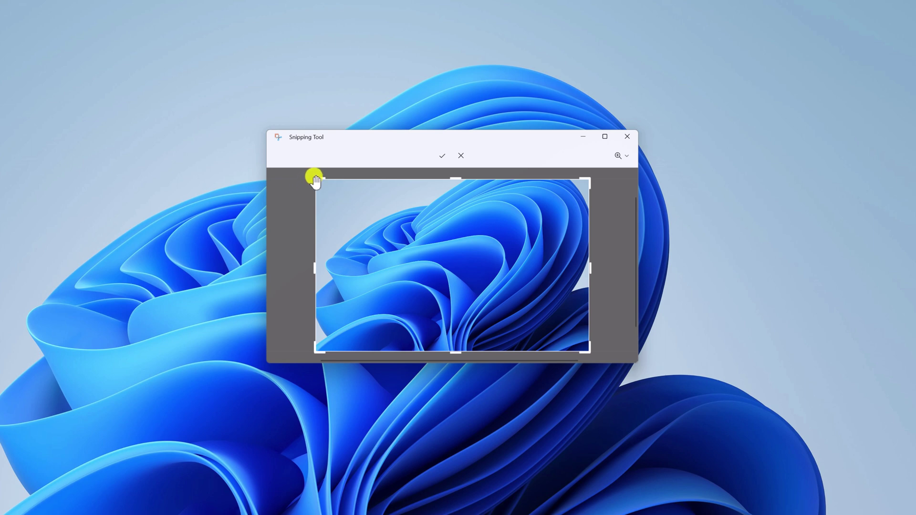
click(445, 155)
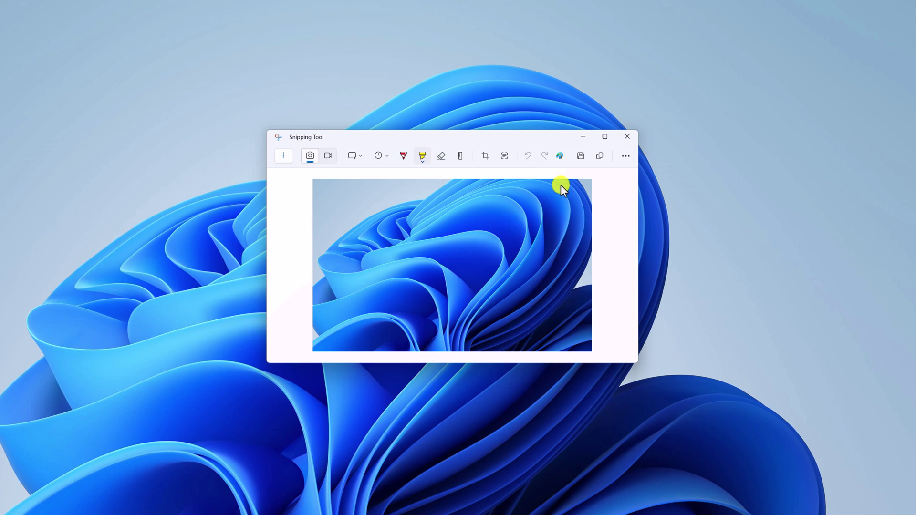
click(561, 156)
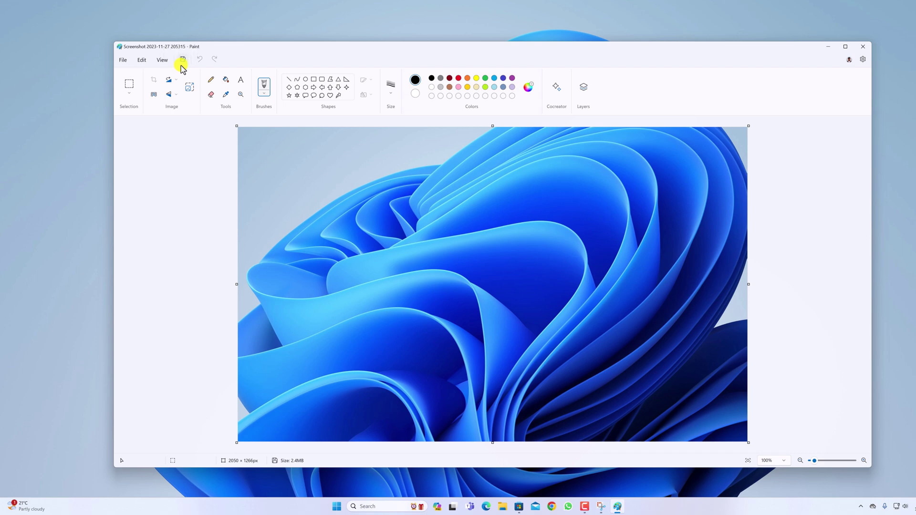
click(863, 46)
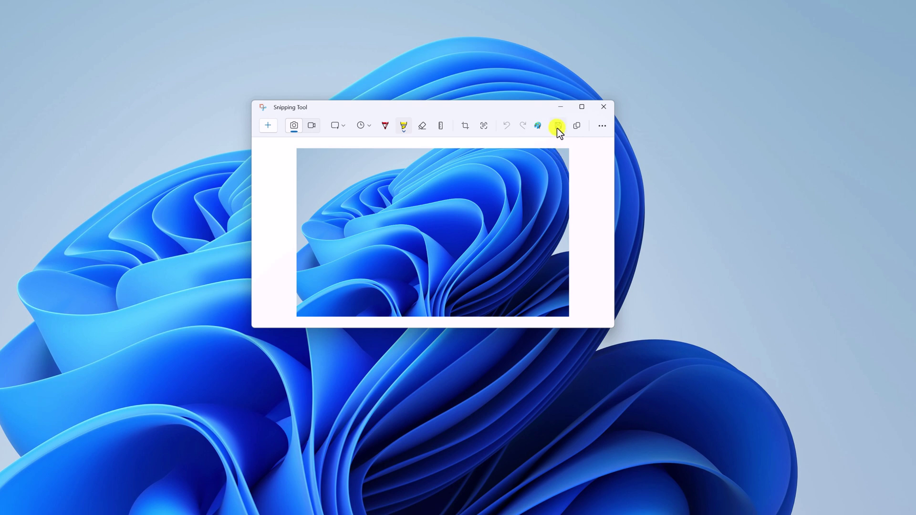
Step: Save the cropped snip as PNG file 'Demo' in the Screenshots folder
click(558, 127)
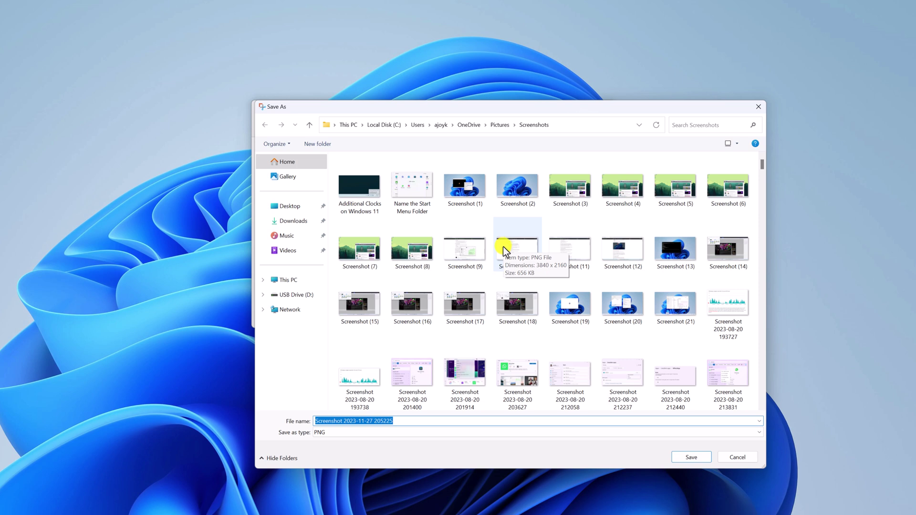
key(BackSpace)
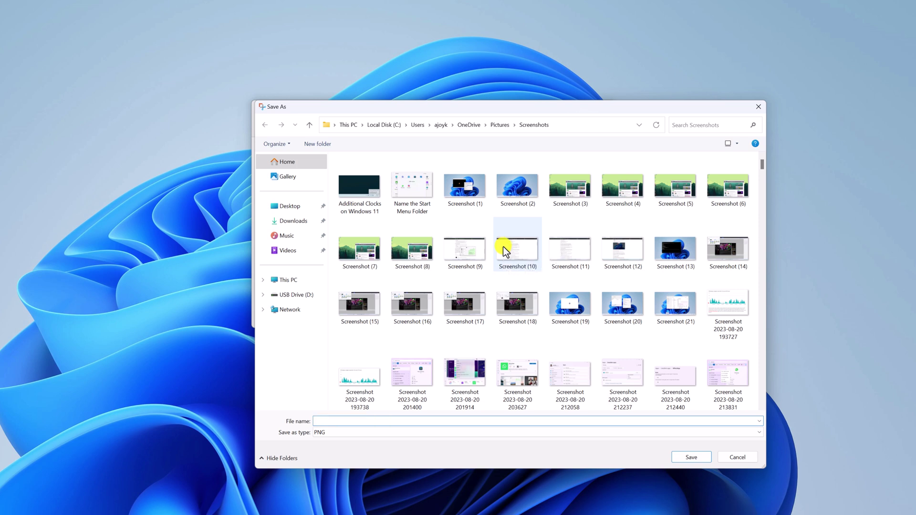
text(Demo)
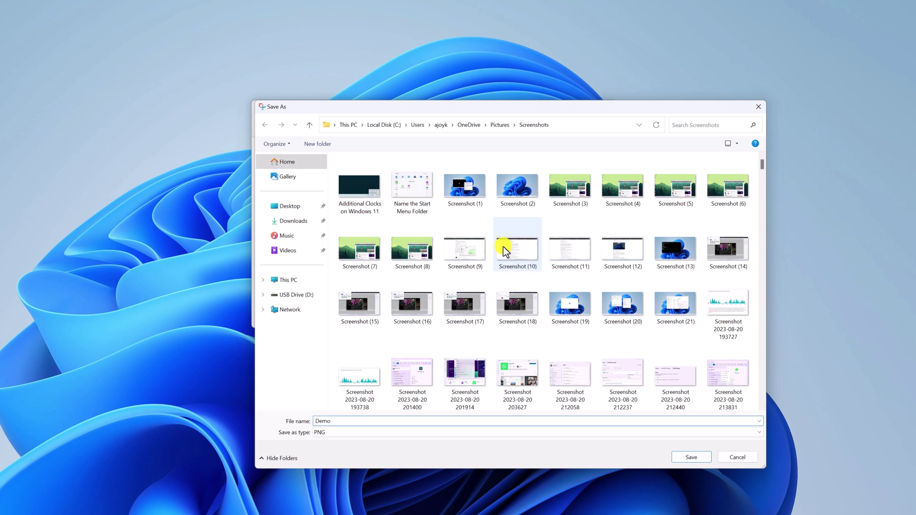
click(692, 459)
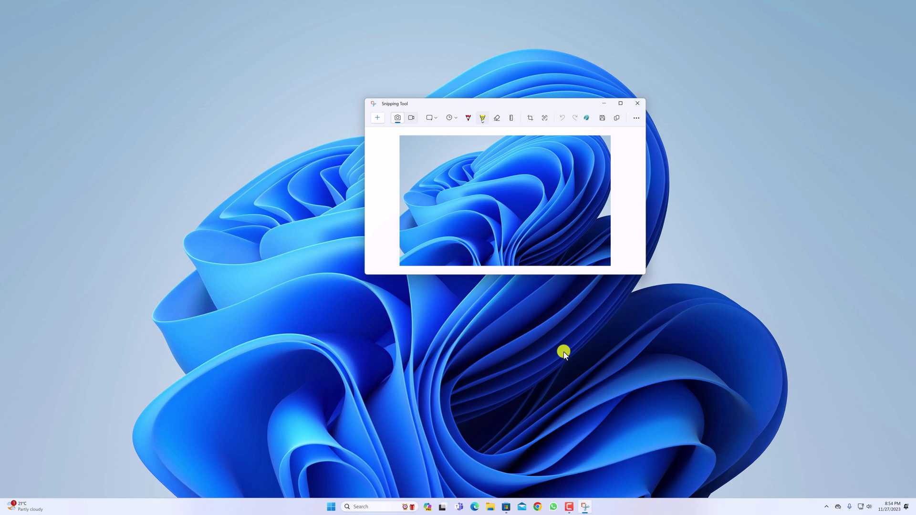
Step: Close Snipping Tool and relaunch it by searching 'sn'
click(638, 104)
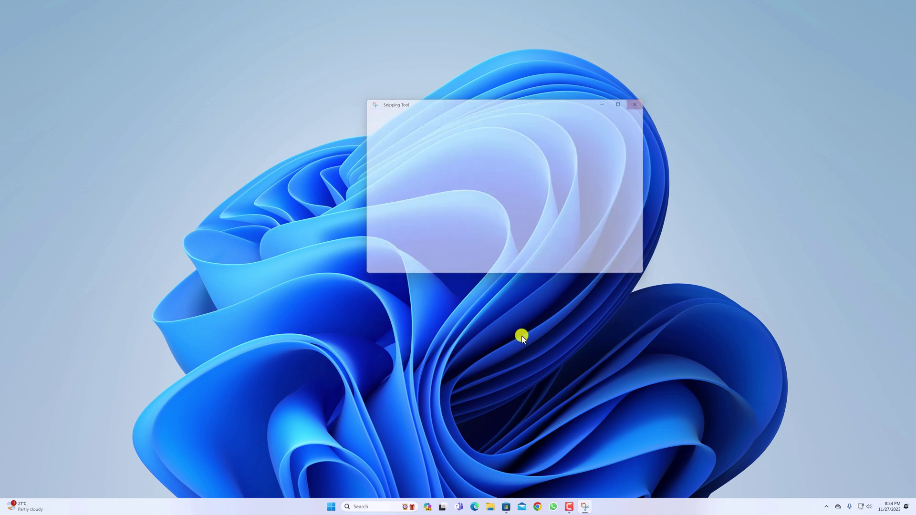
click(391, 506)
text(sn)
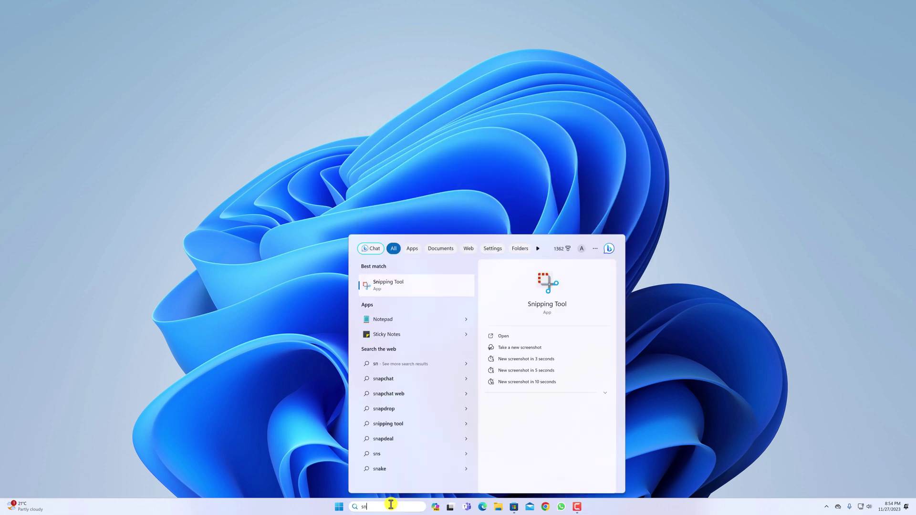
key(Return)
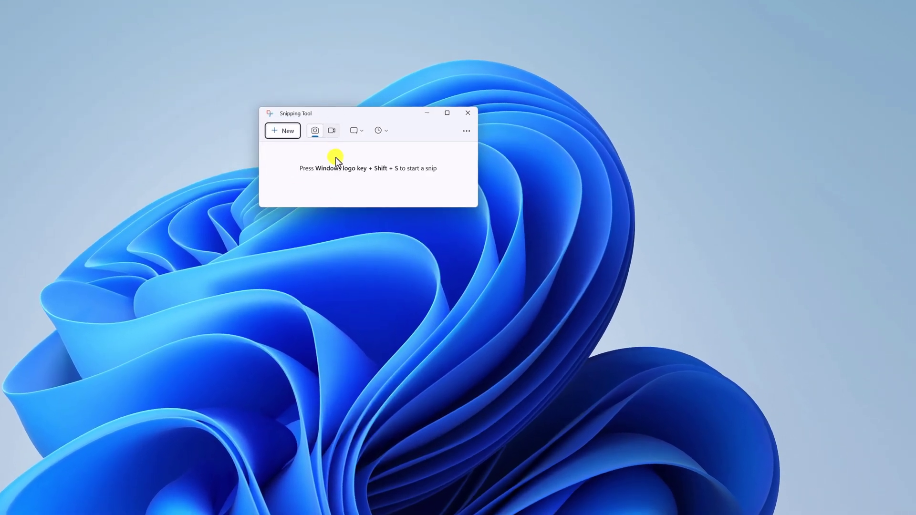
Step: Switch to video mode and mark the upper wallpaper as the recording area
click(330, 132)
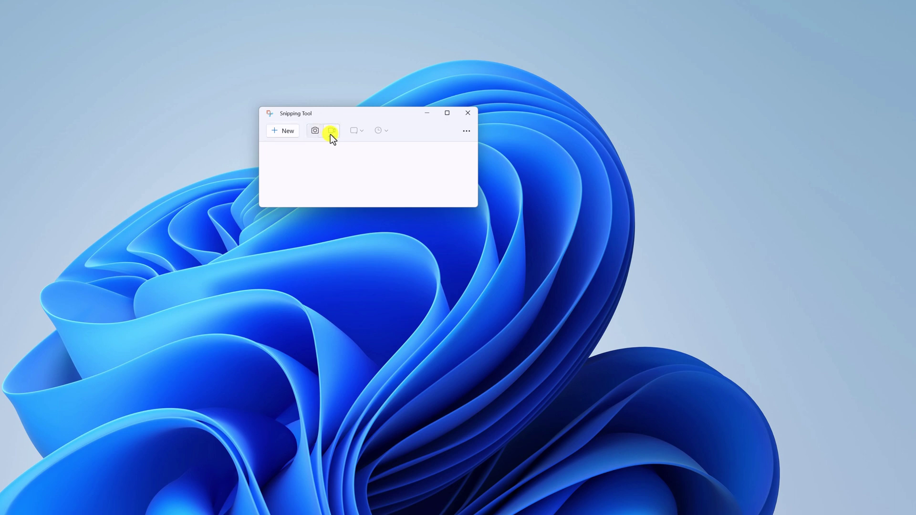
click(284, 134)
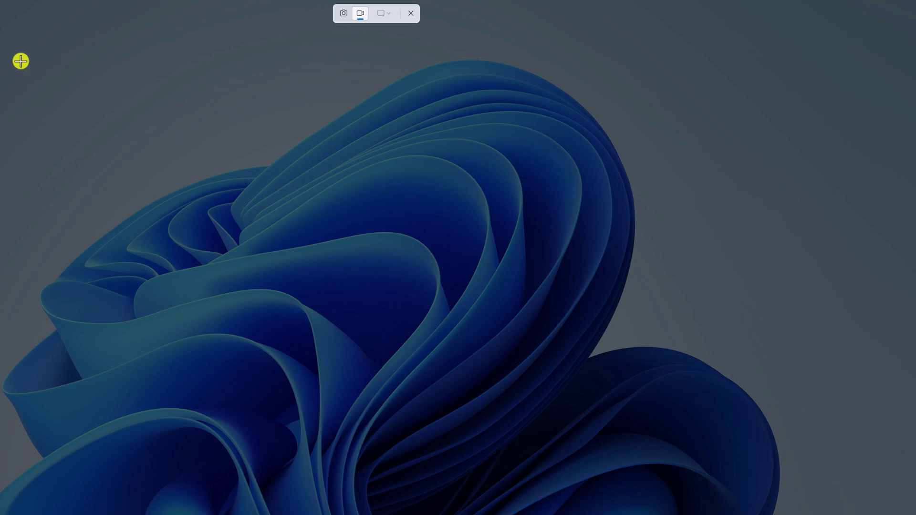
drag(32, 64, 698, 433)
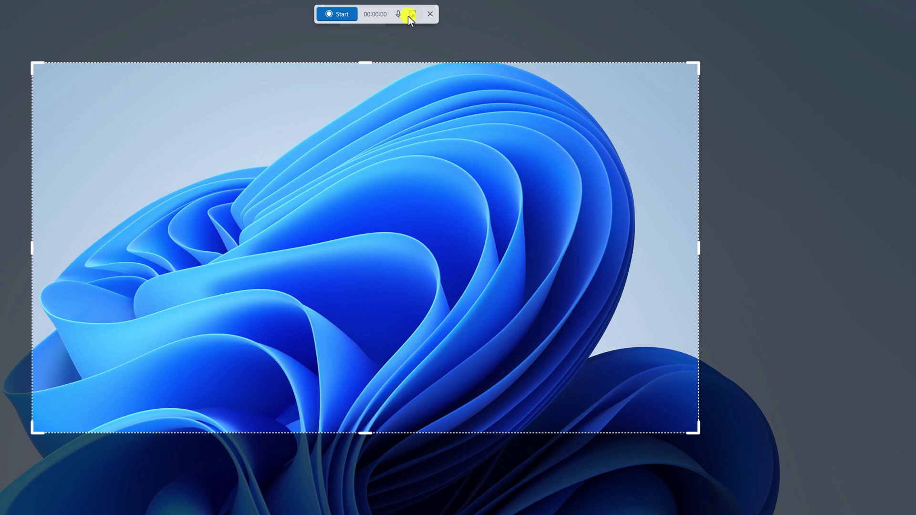
Step: Record the marked wallpaper area for about 12 seconds, then stop
click(339, 14)
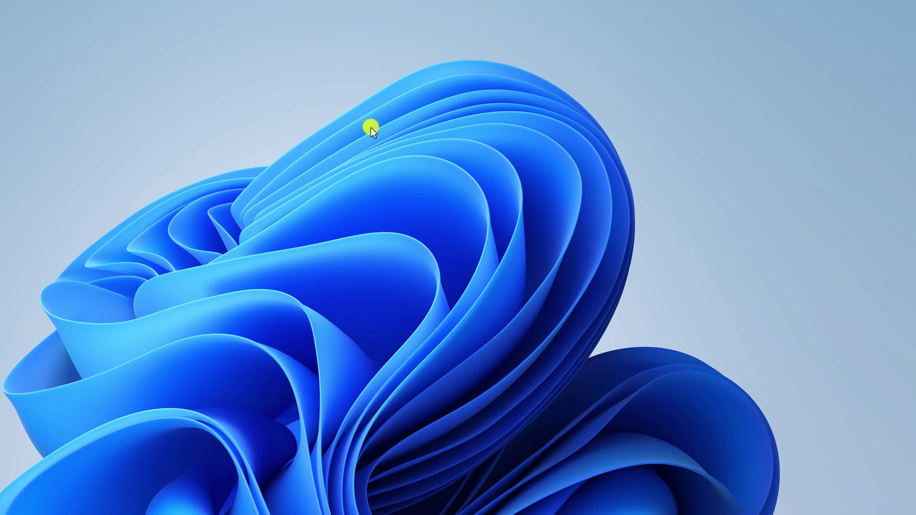
click(344, 17)
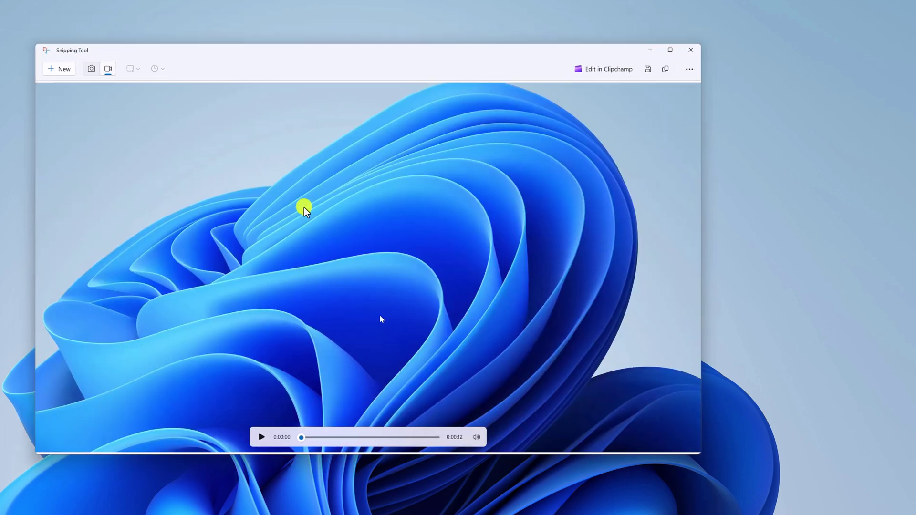
Step: Scrub the recording to 0:00:05 and open it in Clipchamp for editing
drag(301, 438, 357, 437)
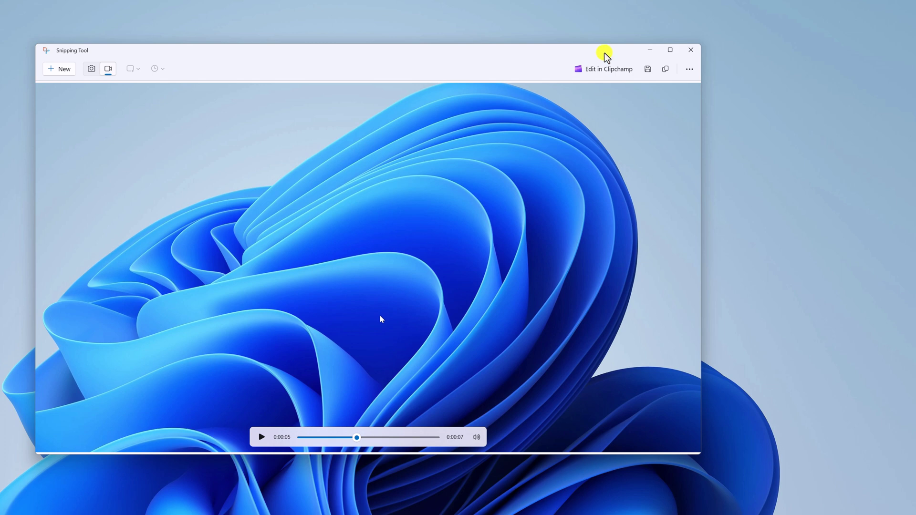
click(605, 71)
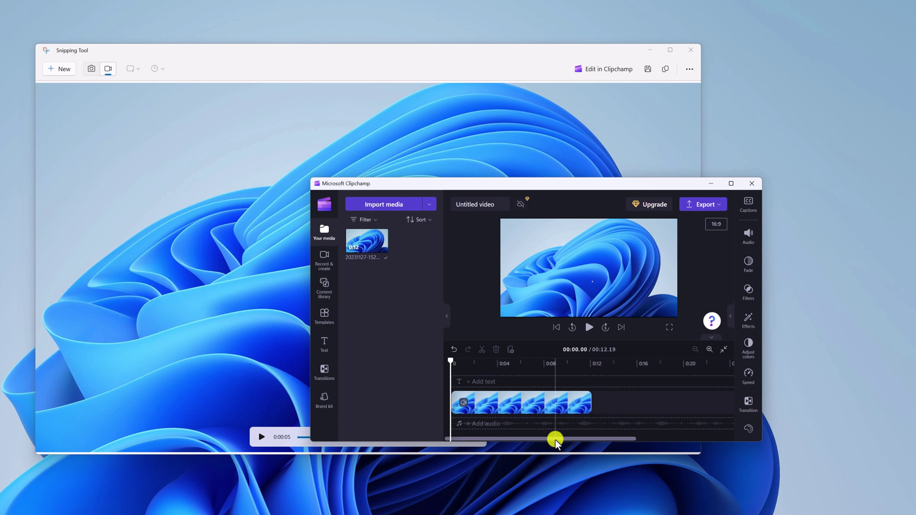
drag(566, 437, 522, 435)
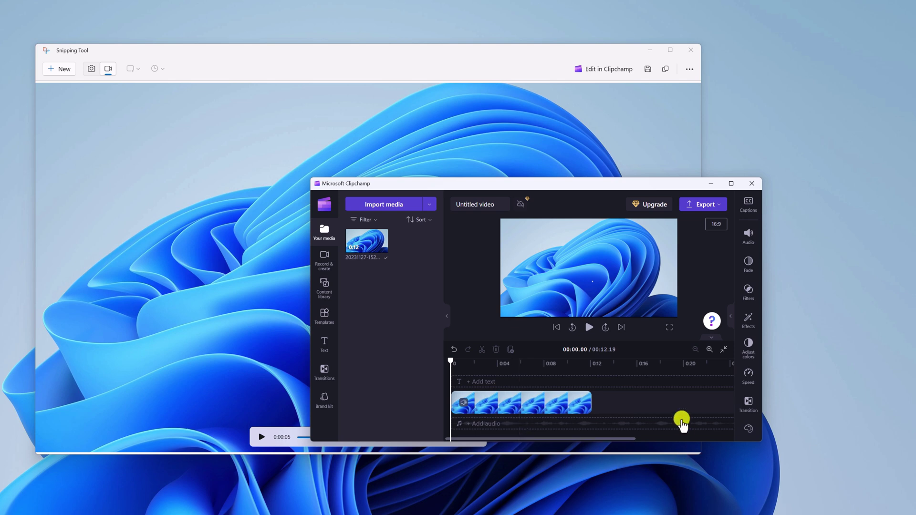
click(716, 189)
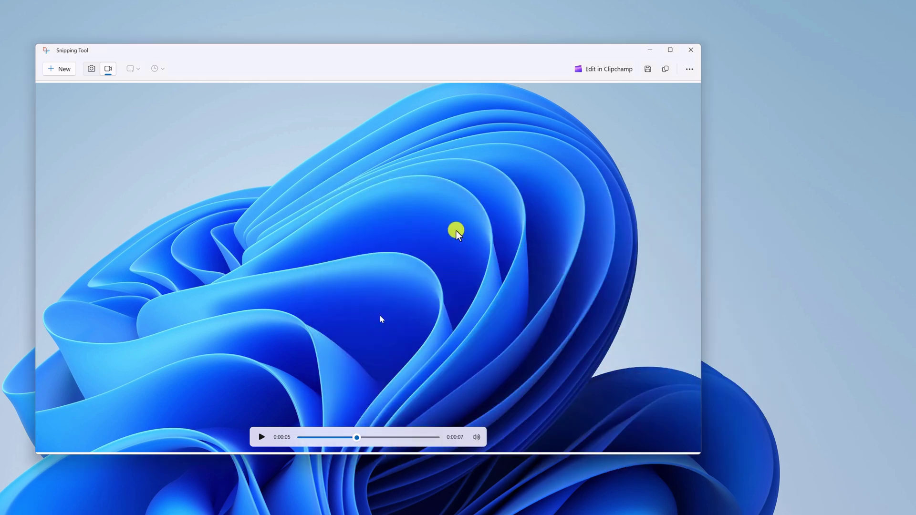
click(647, 71)
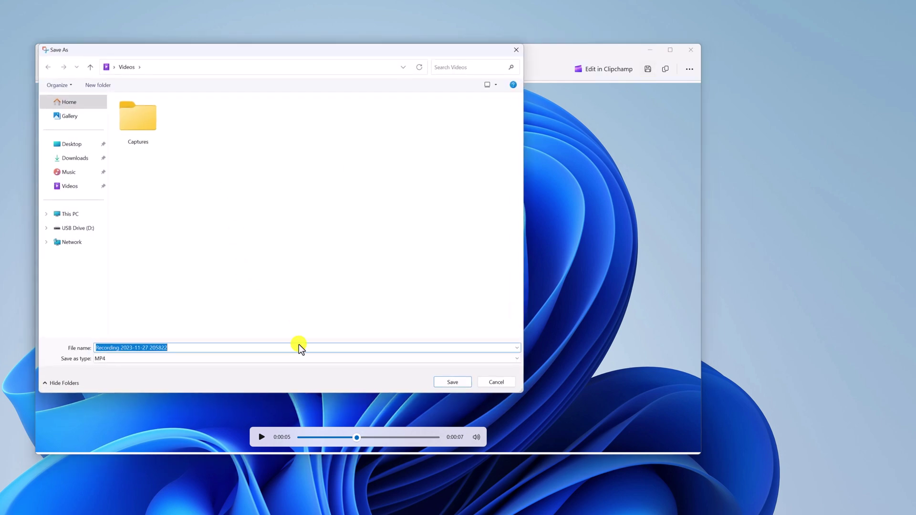
click(271, 348)
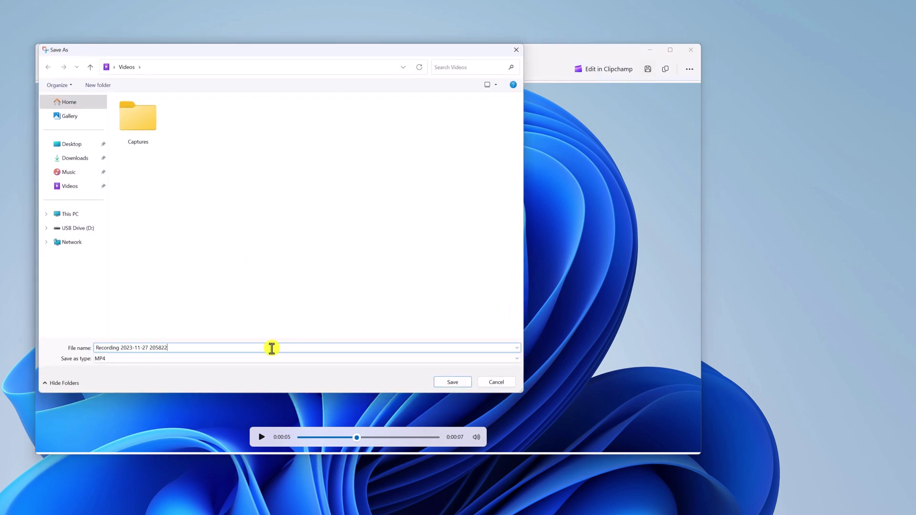
click(446, 383)
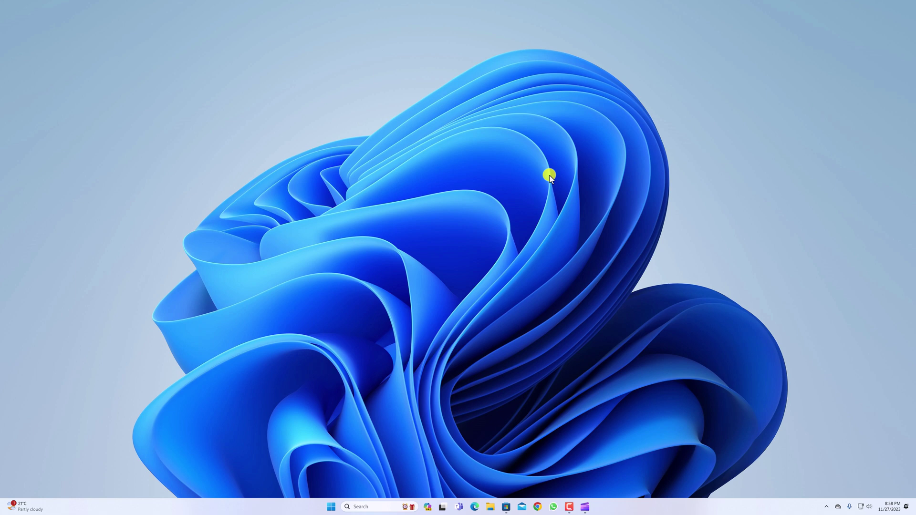